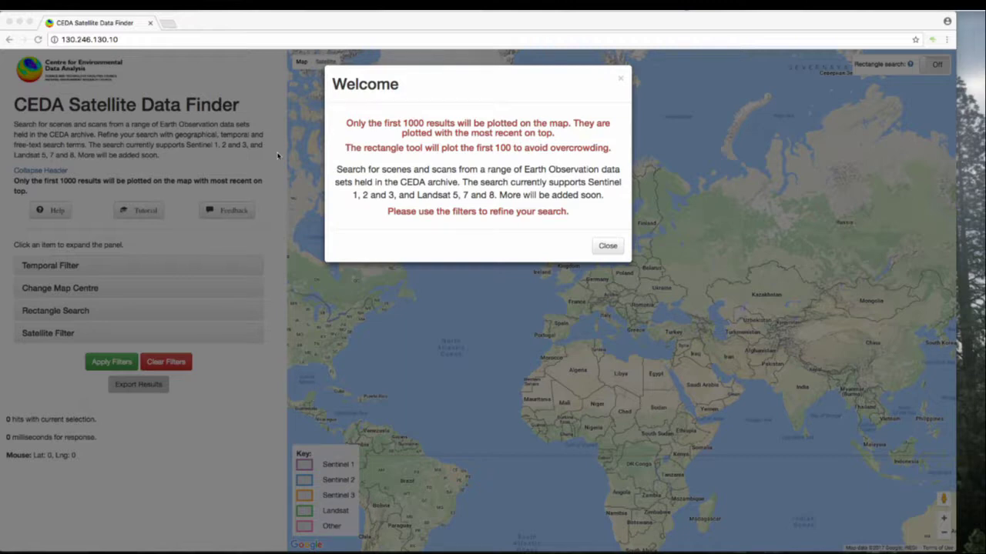
# Dismiss the Welcome notice to reveal the empty world map with 0 hits.
pyautogui.click(606, 248)
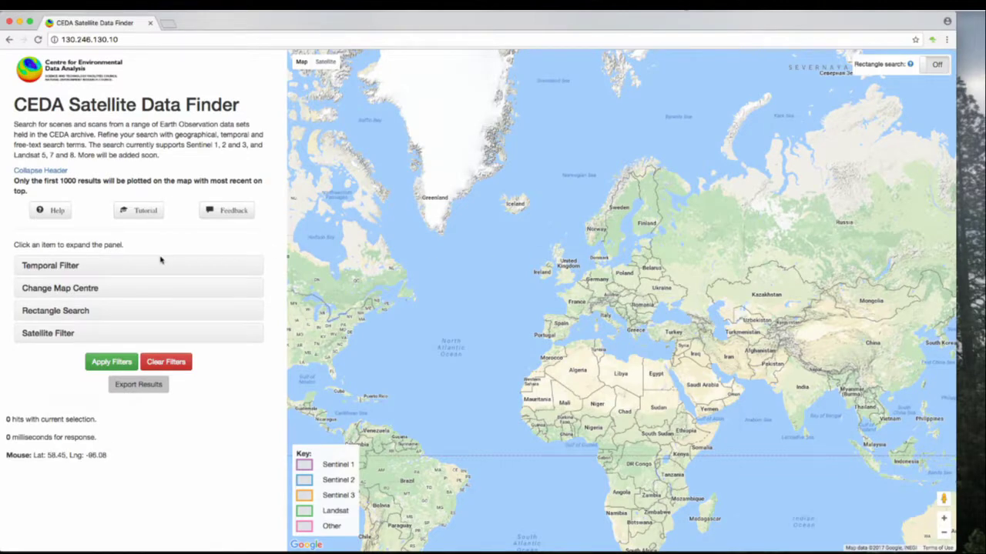
# Apply a temporal filter from 2015-07-16 to 2015-07-17, starting from the 2015 histogram bar.
pyautogui.click(51, 269)
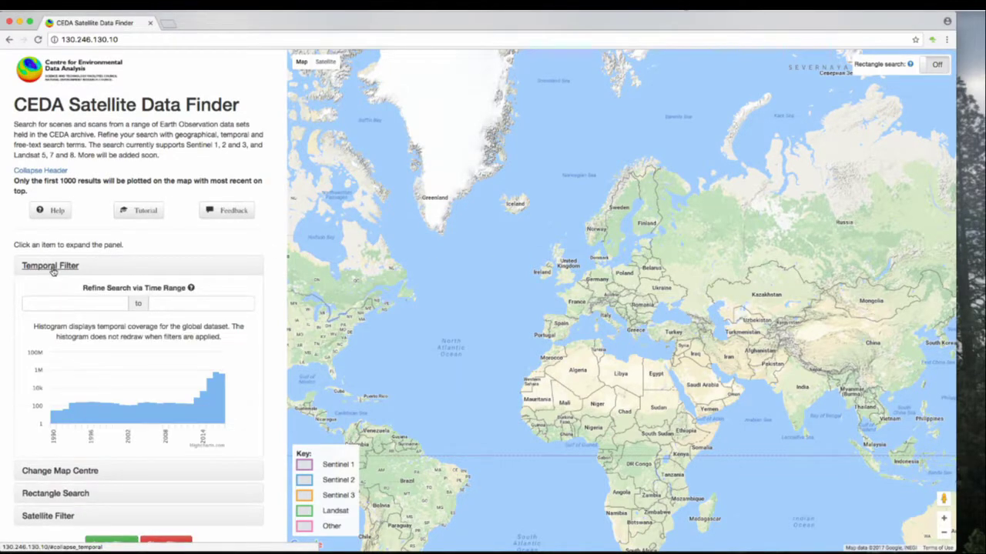
pyautogui.moveTo(202, 410)
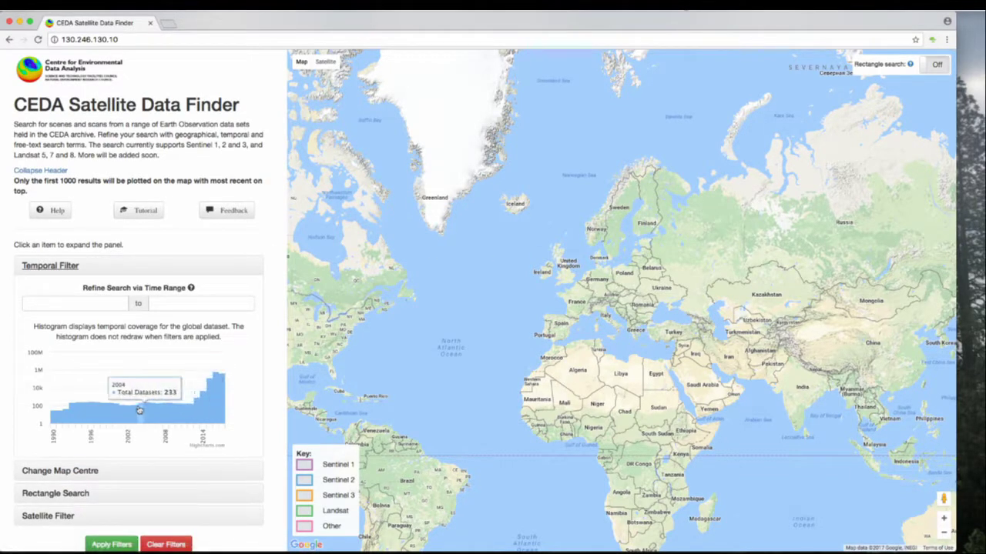
pyautogui.click(211, 416)
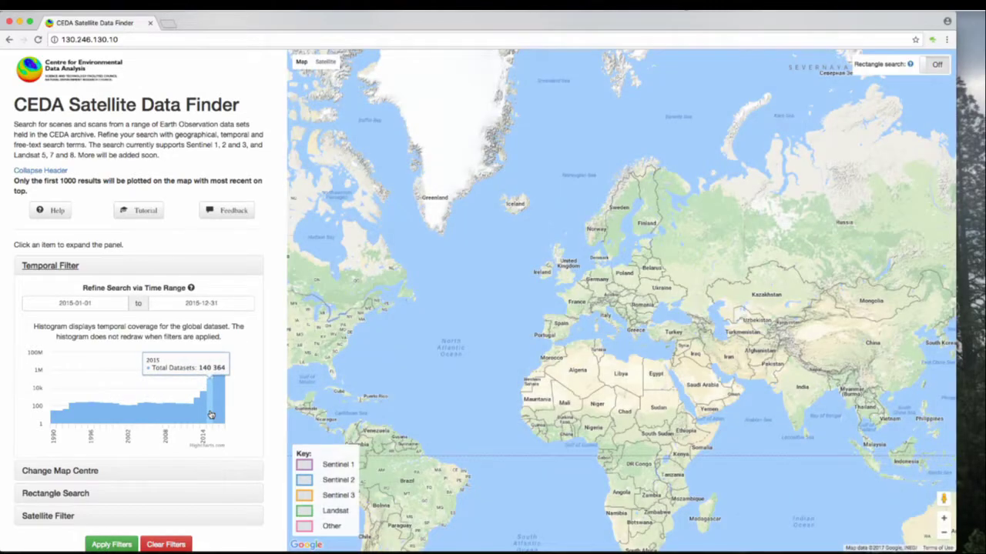
pyautogui.click(81, 303)
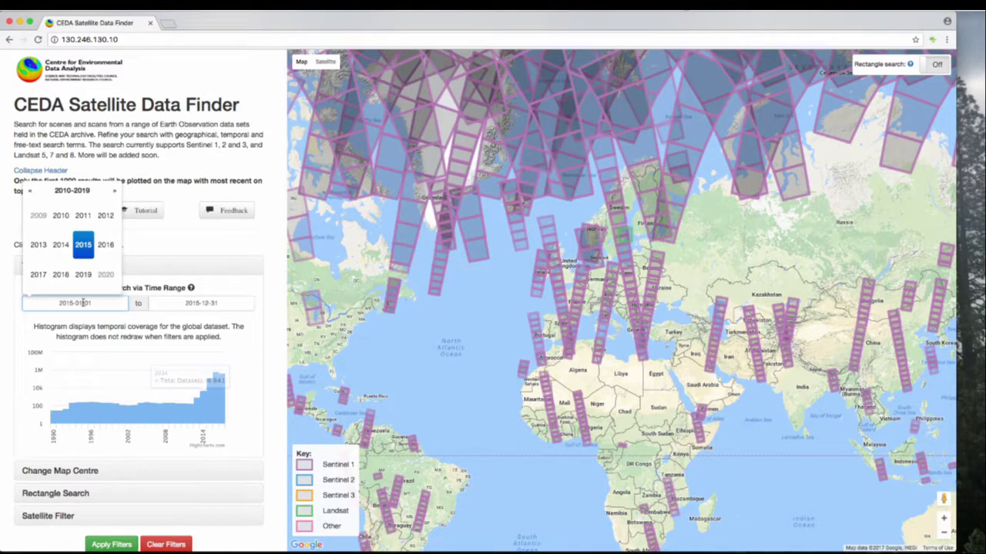
pyautogui.click(82, 245)
pyautogui.click(85, 251)
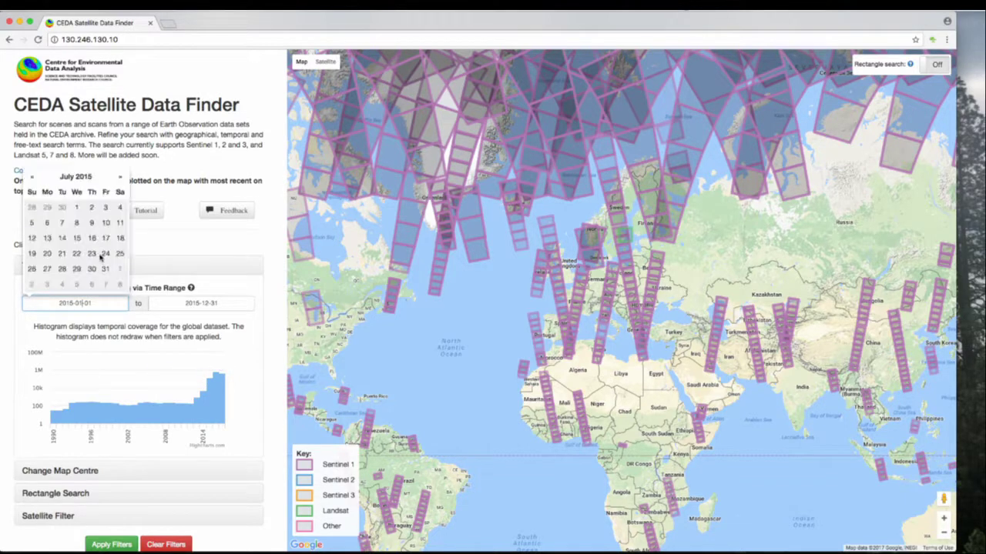
pyautogui.click(97, 246)
pyautogui.click(187, 300)
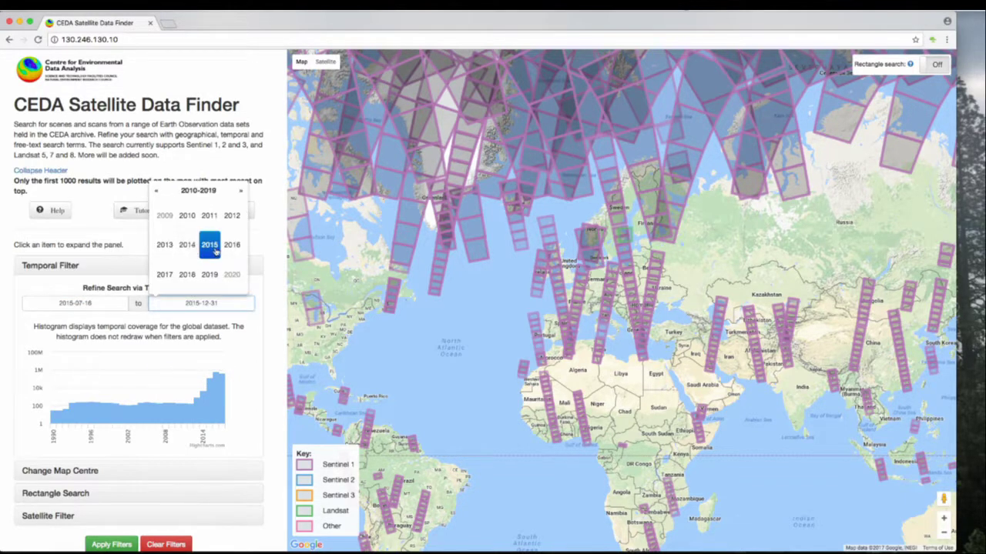
pyautogui.click(213, 249)
pyautogui.click(210, 247)
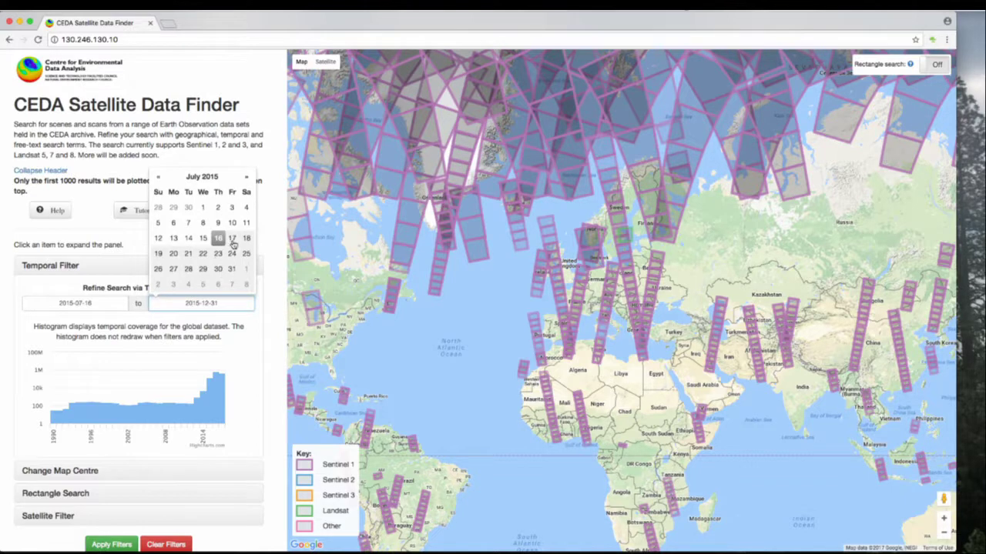
pyautogui.click(233, 247)
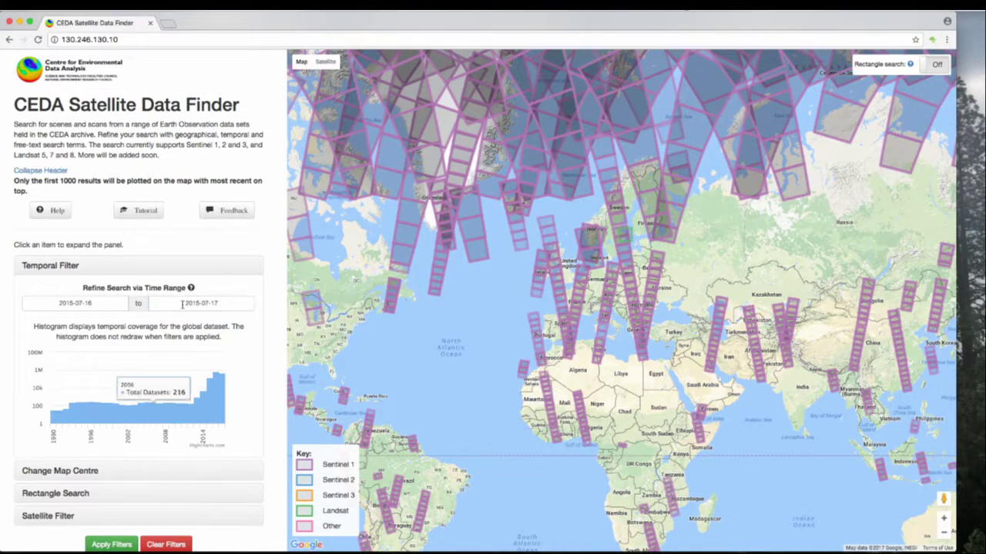
pyautogui.click(112, 544)
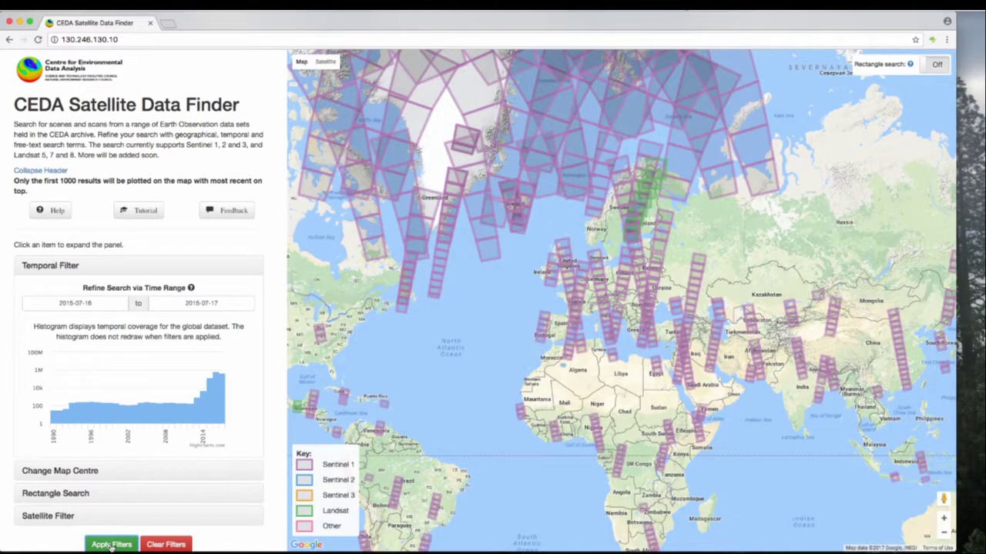
# Recentre the map on Sudan by entering 'sudan' as the location.
pyautogui.click(82, 471)
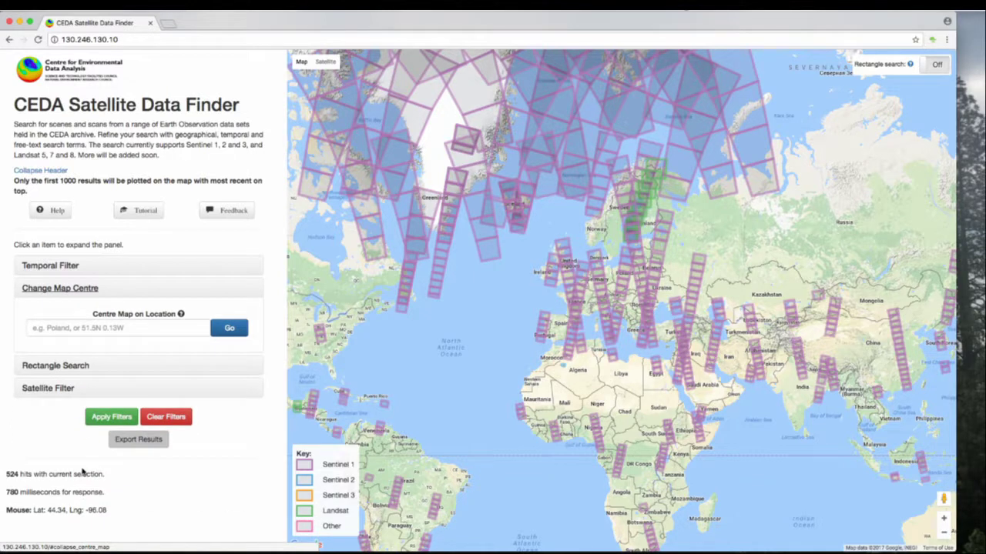
pyautogui.click(62, 335)
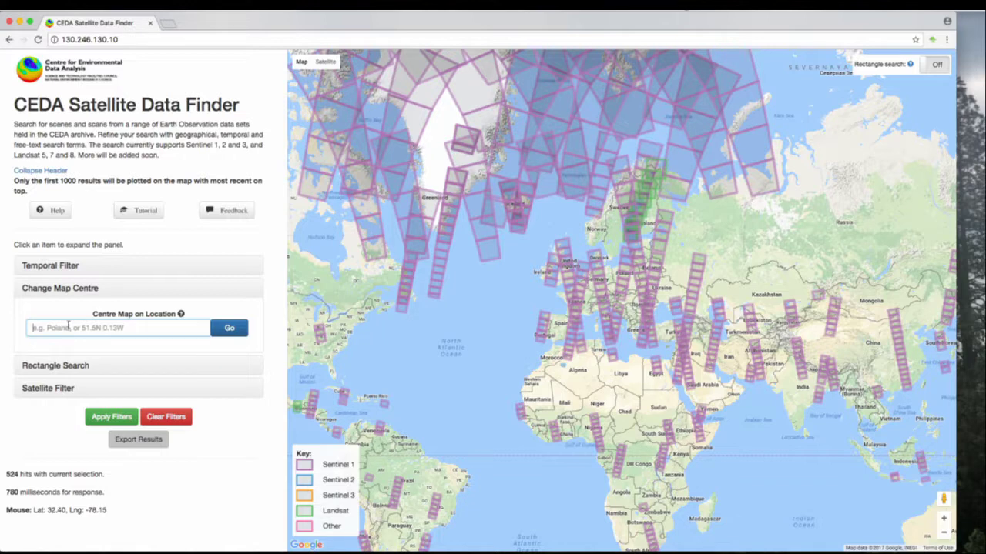
pyautogui.write('sudan')
pyautogui.press('Return')
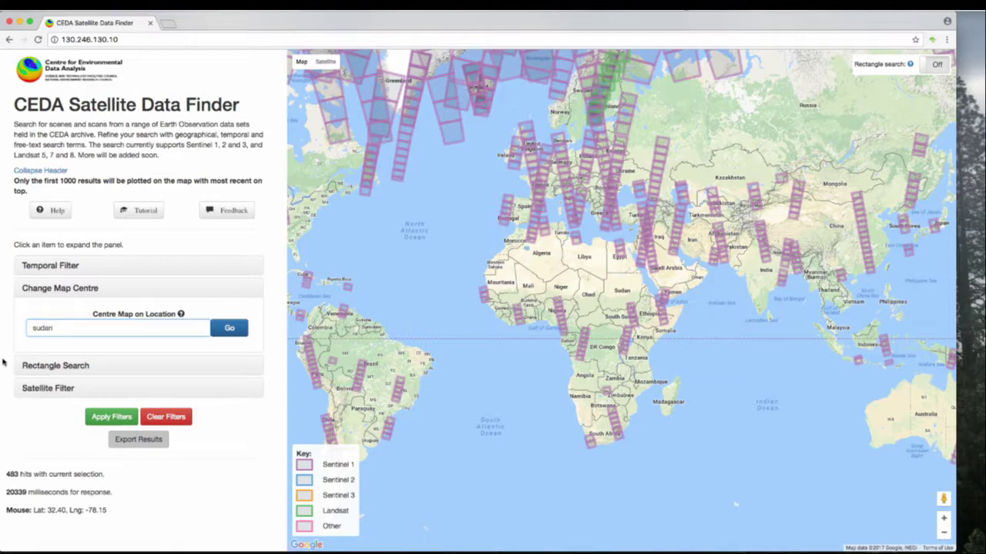
# Draw and apply a search rectangle, then move it over eastern Europe (NW 55.18, 9.56; SE 41.71, 45.07).
pyautogui.click(71, 366)
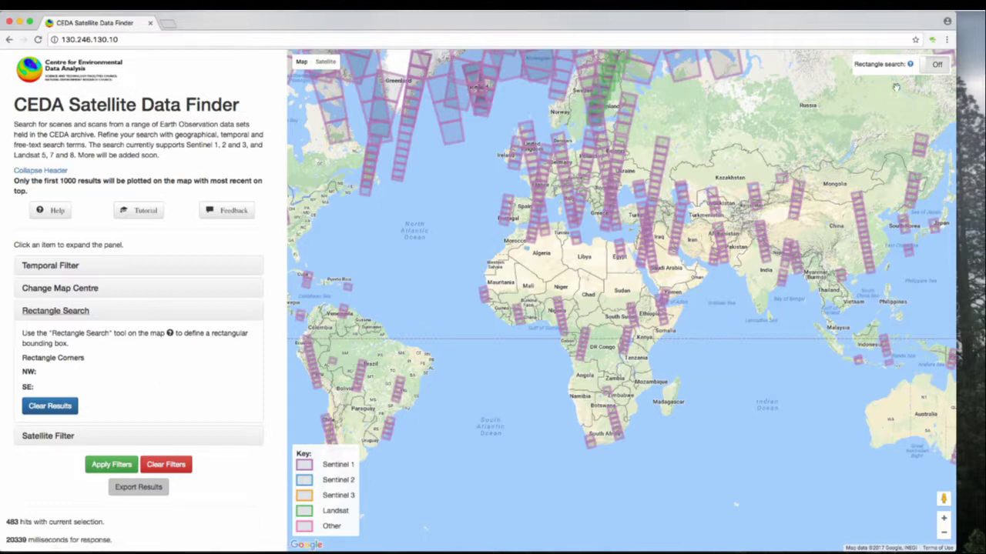
pyautogui.click(935, 66)
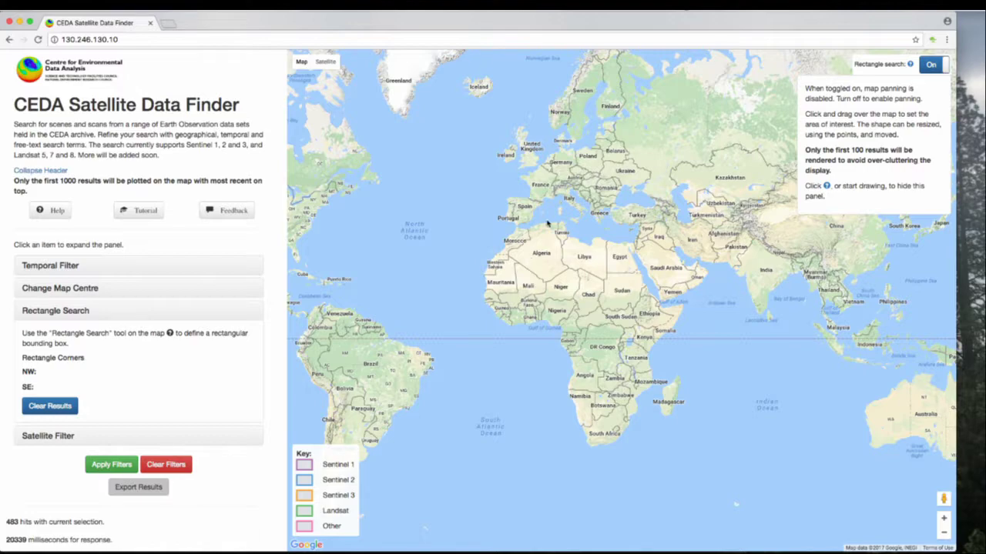
pyautogui.moveTo(512, 214); pyautogui.dragTo(605, 266)
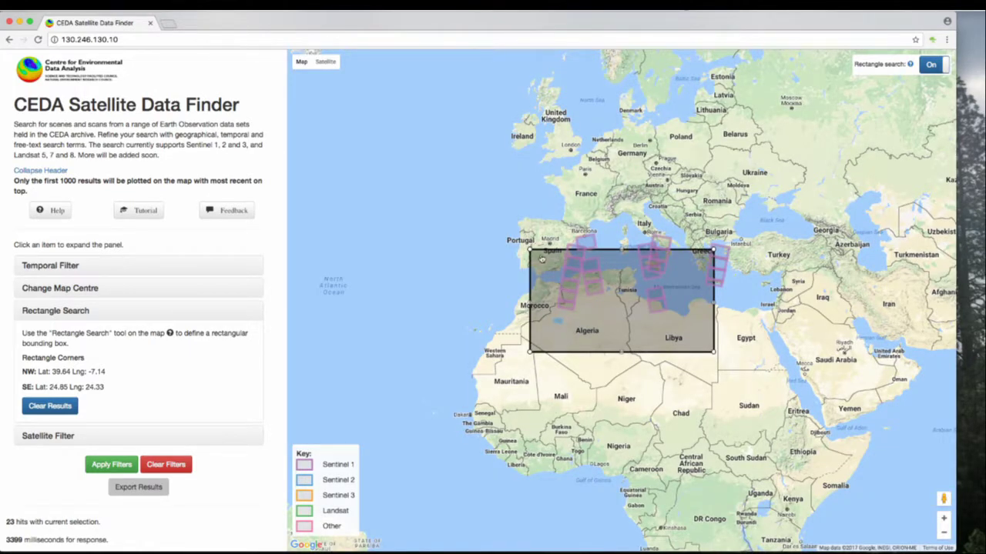
pyautogui.moveTo(530, 353); pyautogui.dragTo(506, 368)
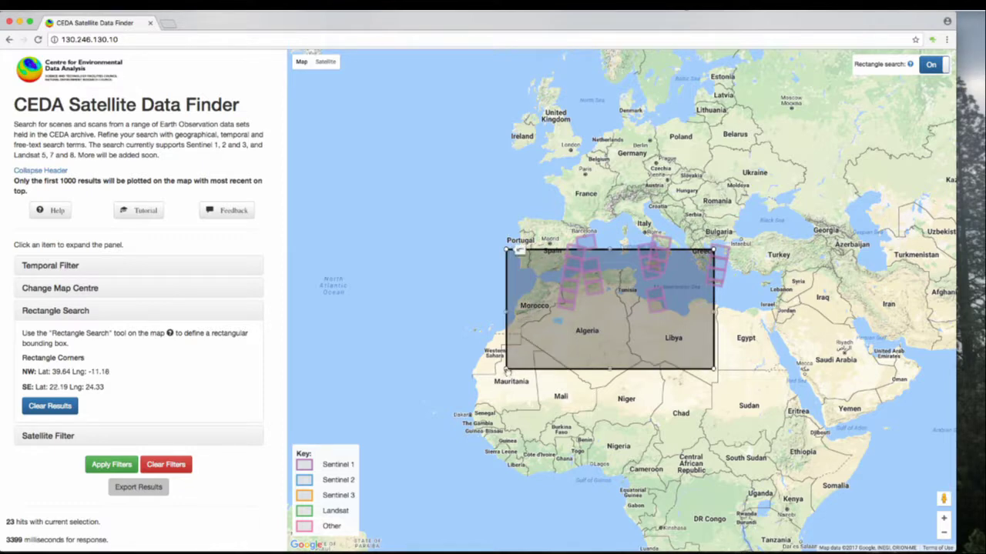
pyautogui.click(125, 466)
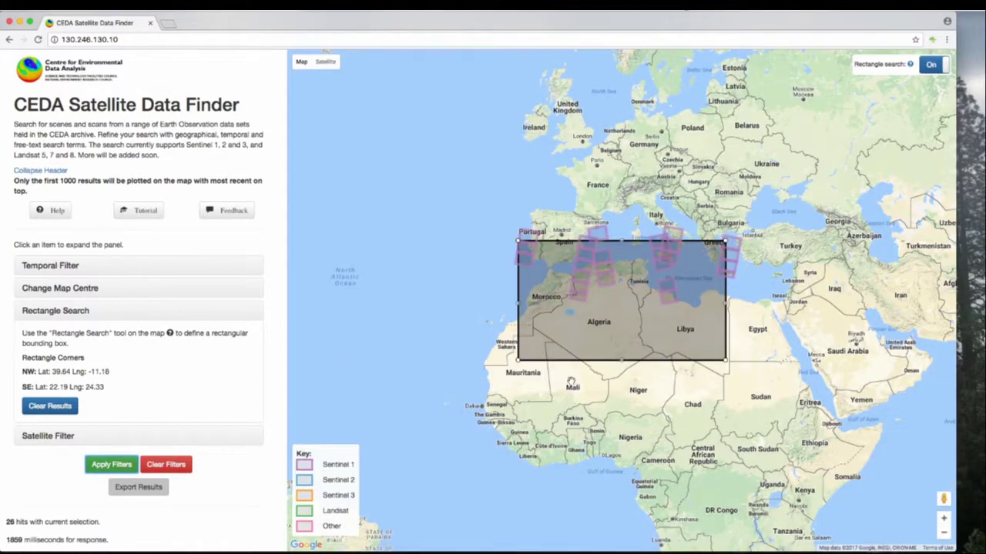
pyautogui.moveTo(558, 328); pyautogui.dragTo(678, 199)
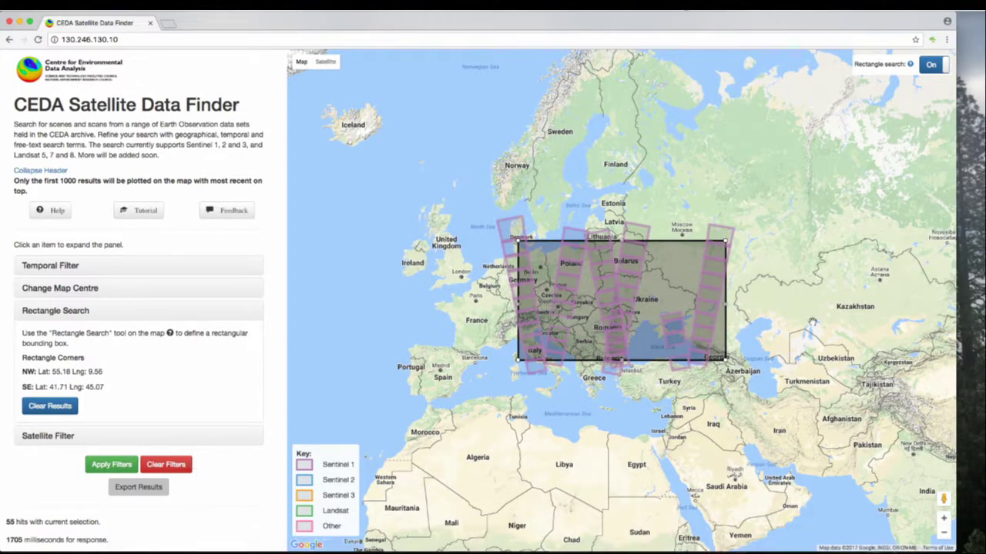
pyautogui.click(66, 411)
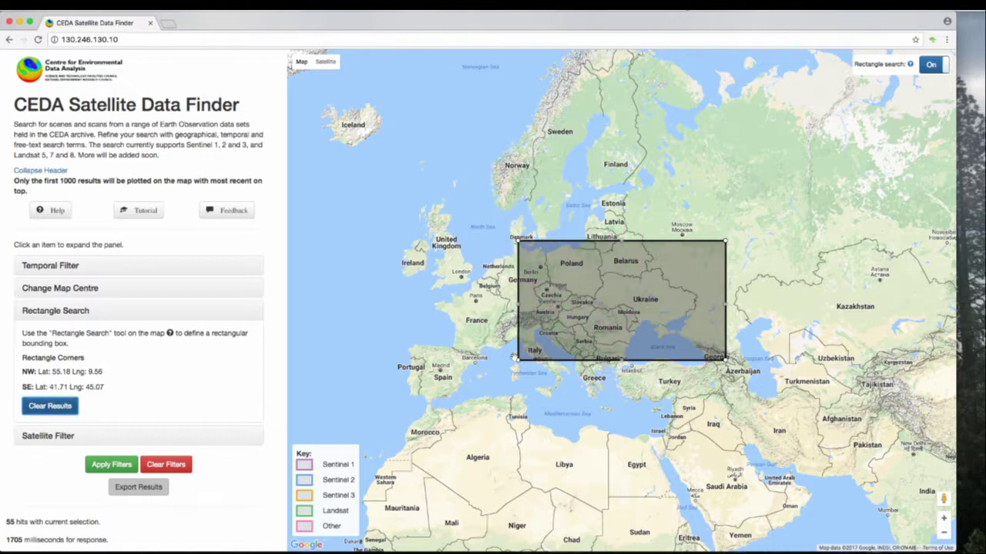
# Widen the rectangle west over France, turn rectangle drawing off, and clear all filters.
pyautogui.moveTo(515, 360); pyautogui.dragTo(462, 387)
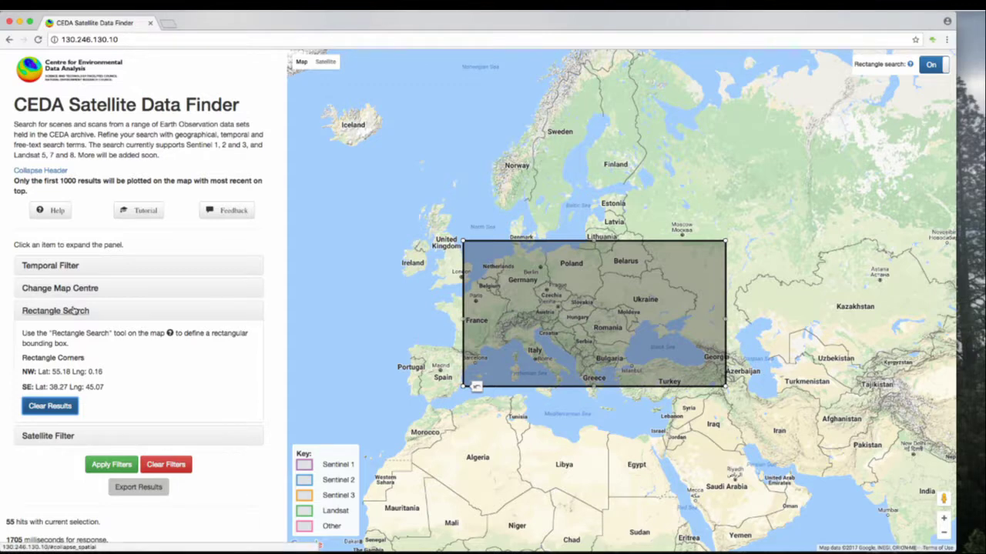
pyautogui.click(933, 68)
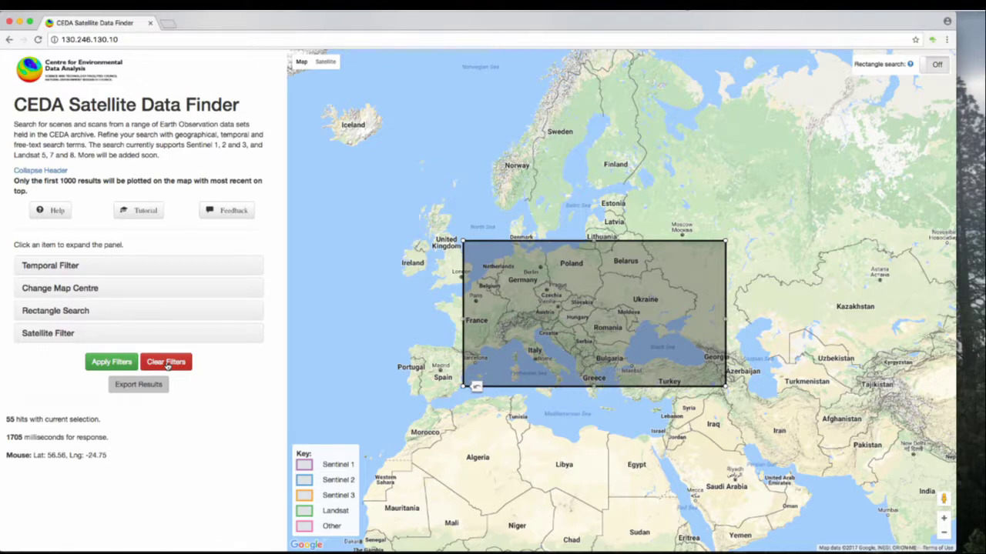
pyautogui.click(167, 363)
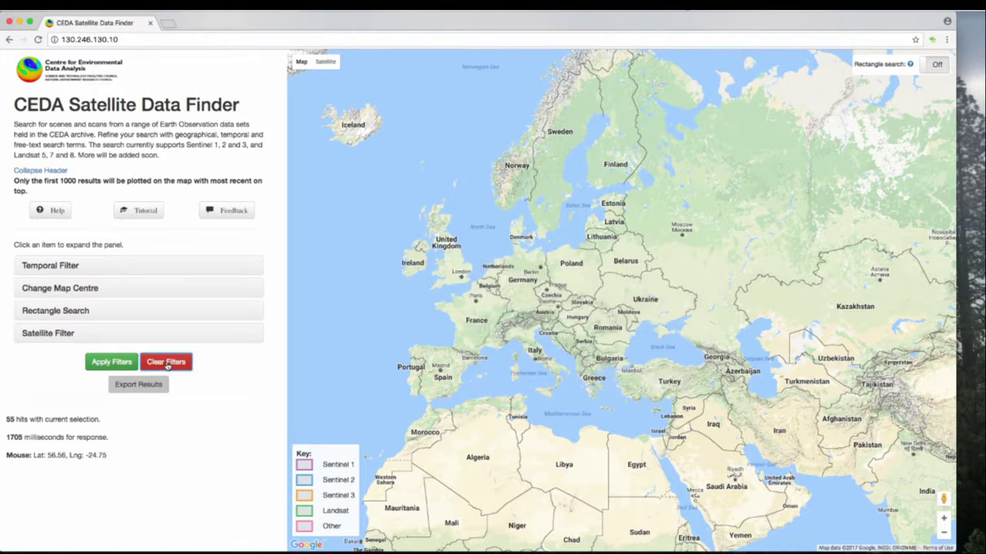
# Untick LANDSAT-5/7/8, Sentinel-2A and Sentinel-3A to search Sentinel-1A and 1B only.
pyautogui.click(48, 333)
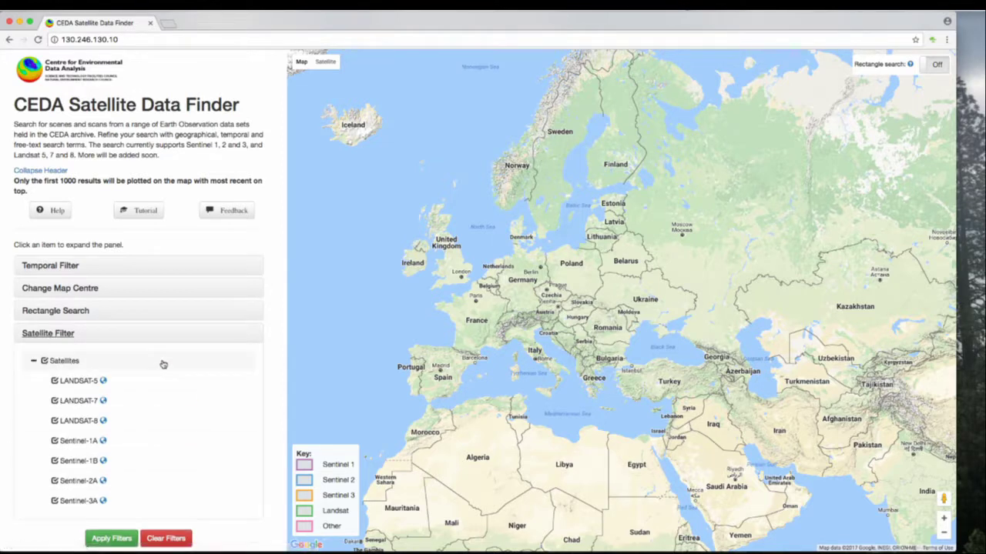
pyautogui.scroll(-2, 189, 390)
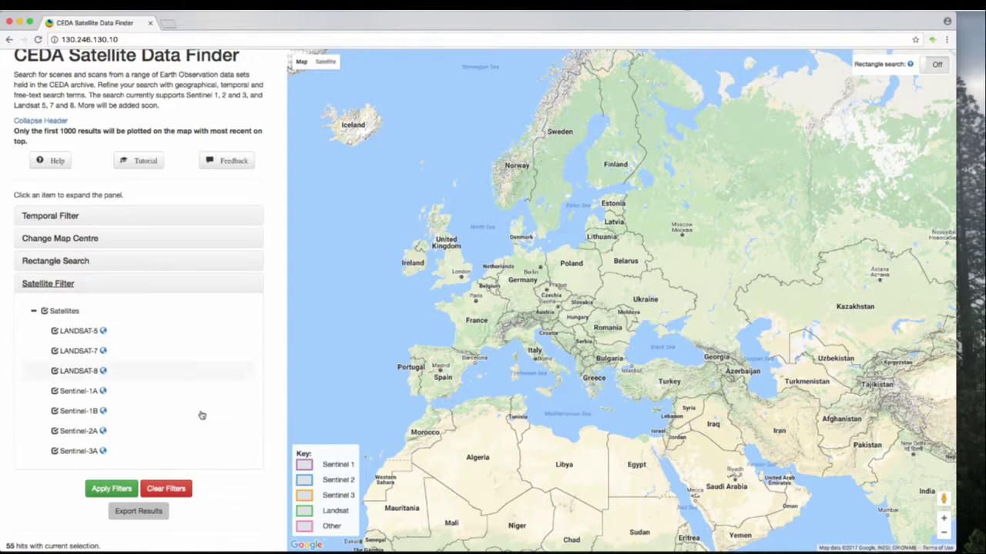
pyautogui.click(60, 335)
pyautogui.click(72, 351)
pyautogui.click(73, 377)
pyautogui.click(84, 428)
pyautogui.click(81, 454)
pyautogui.click(100, 489)
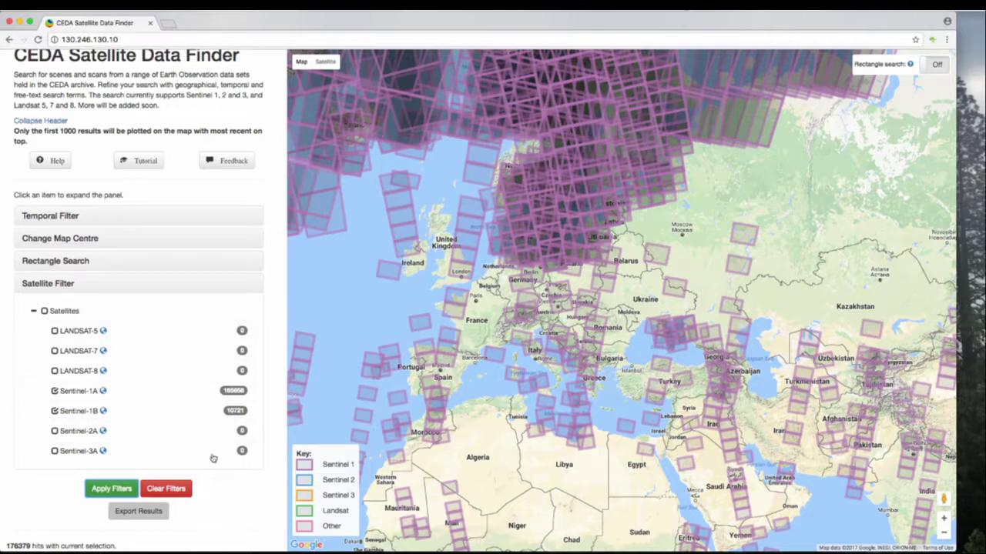
# Re-add Sentinel-2A, then tick and untick the Satellites parent box to deselect all.
pyautogui.click(71, 435)
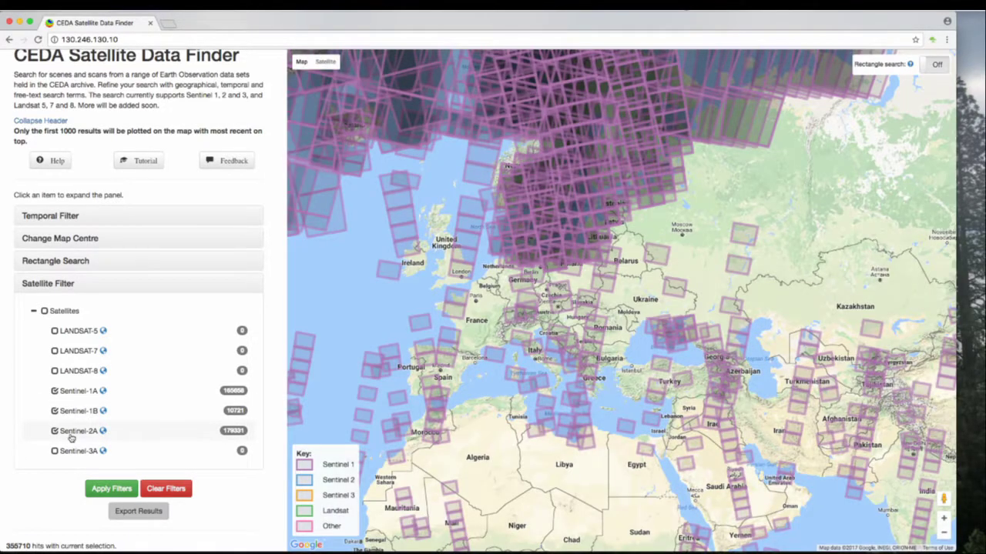
pyautogui.click(45, 311)
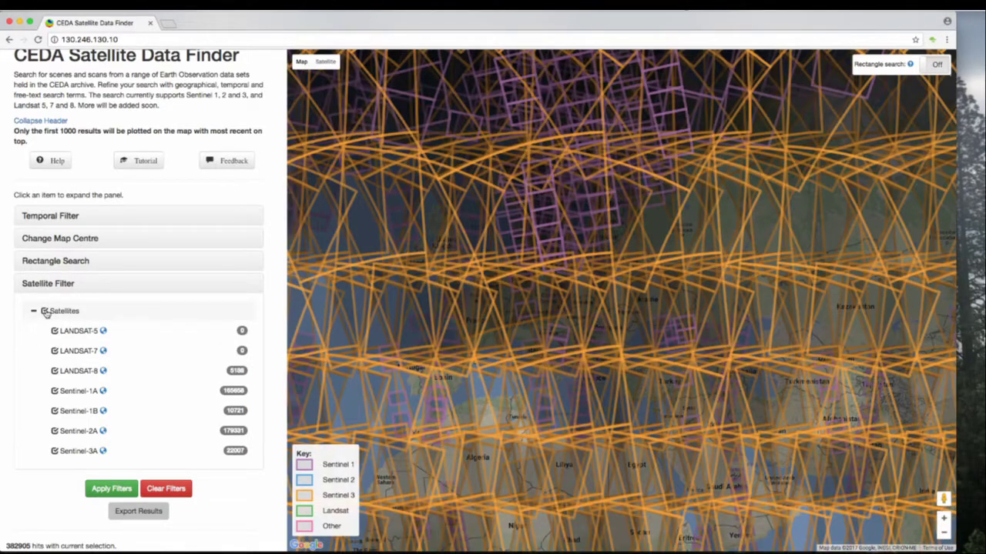
pyautogui.click(44, 311)
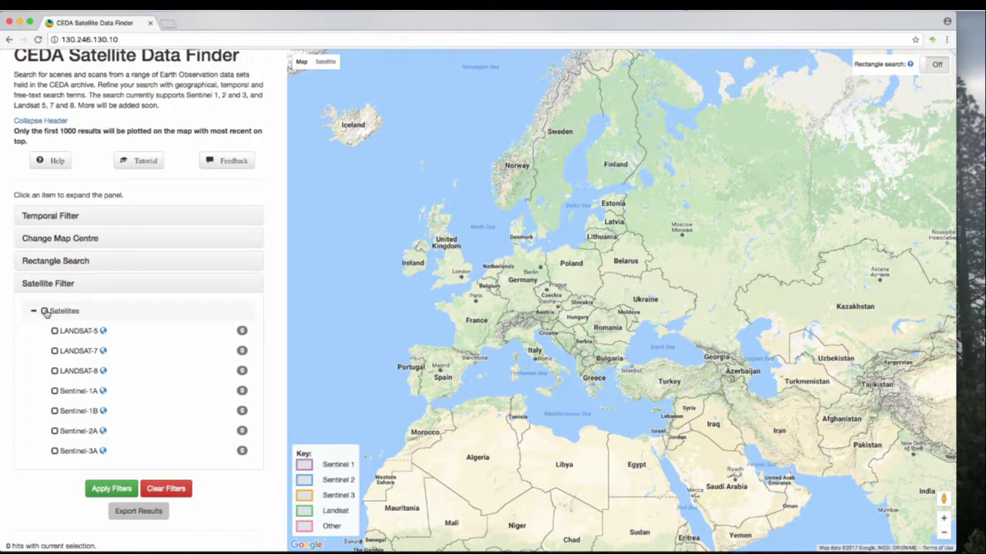
pyautogui.click(103, 331)
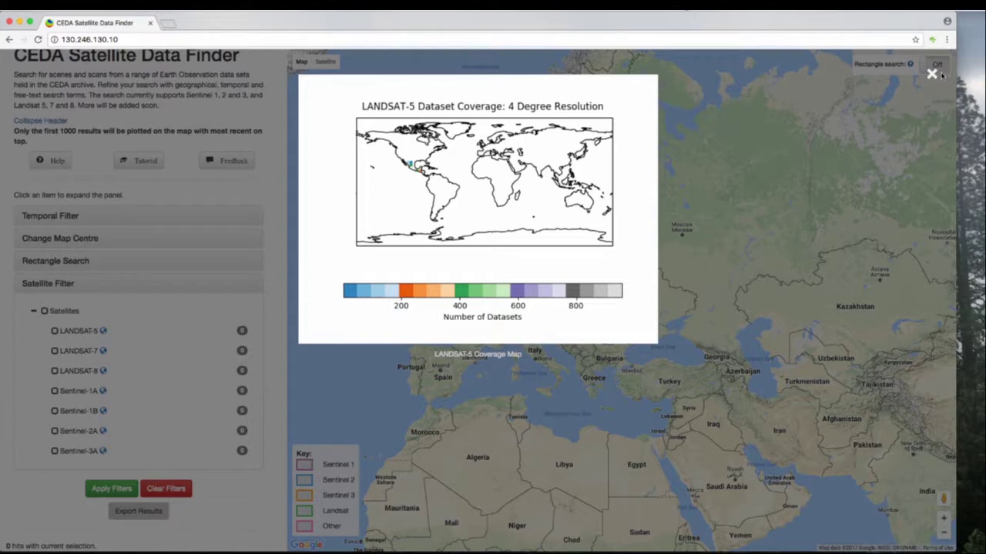
pyautogui.click(932, 75)
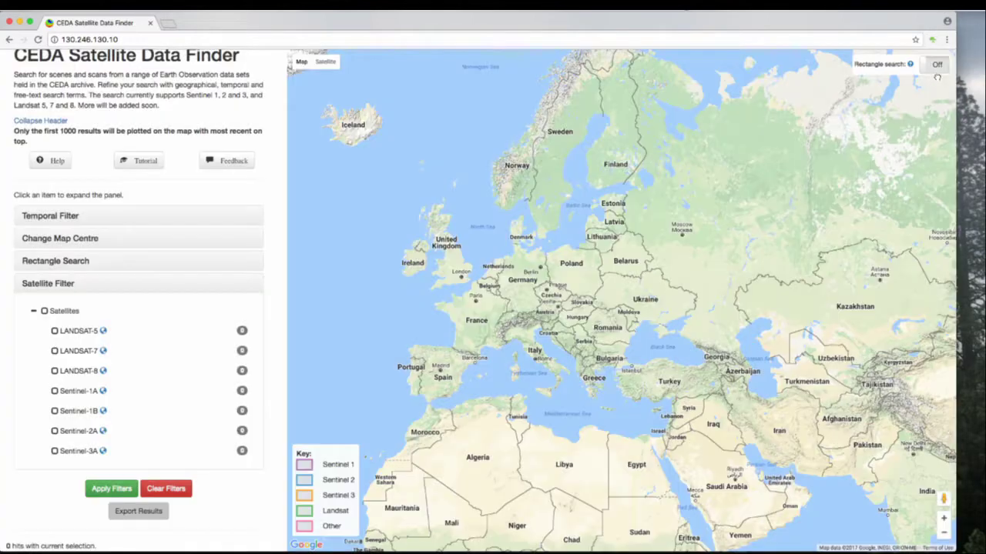
pyautogui.click(104, 432)
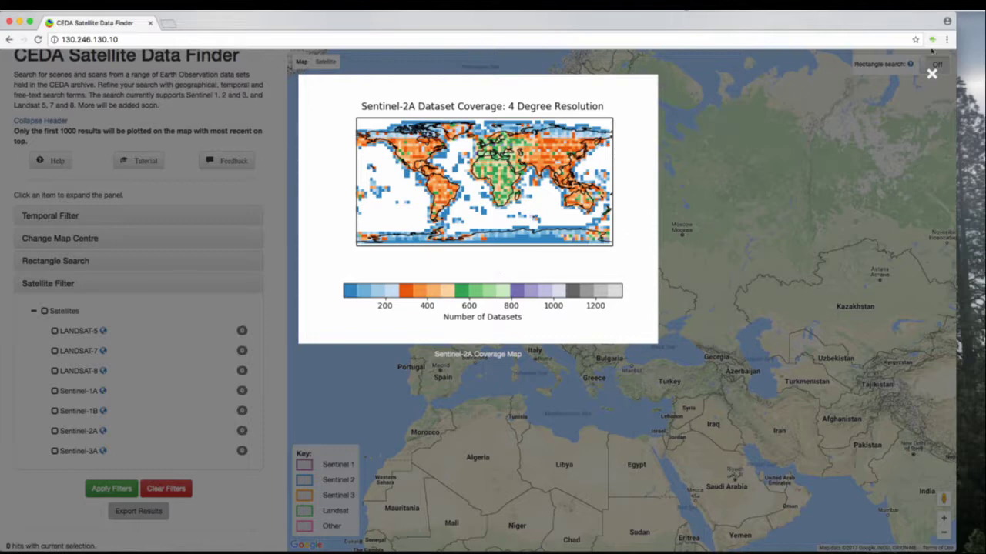
pyautogui.click(931, 74)
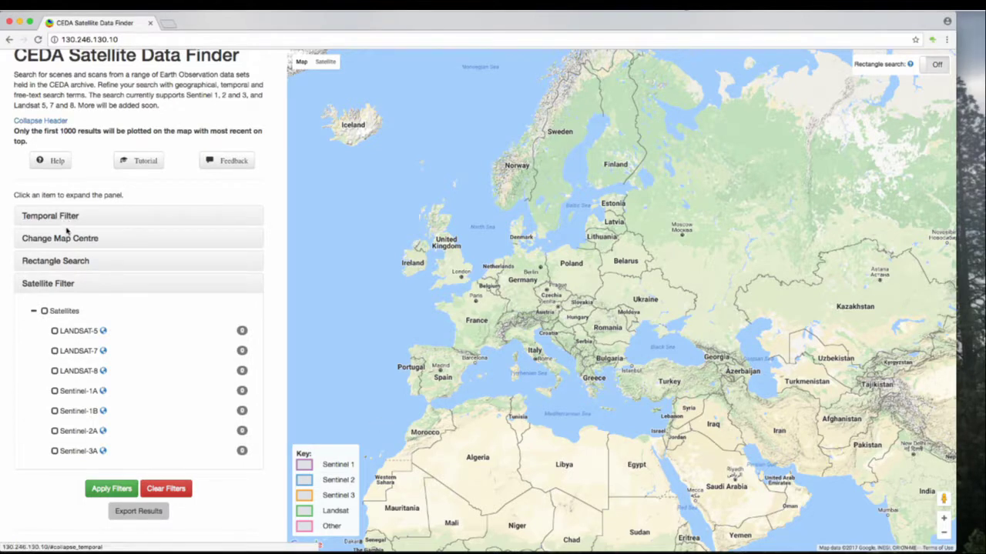
pyautogui.click(87, 495)
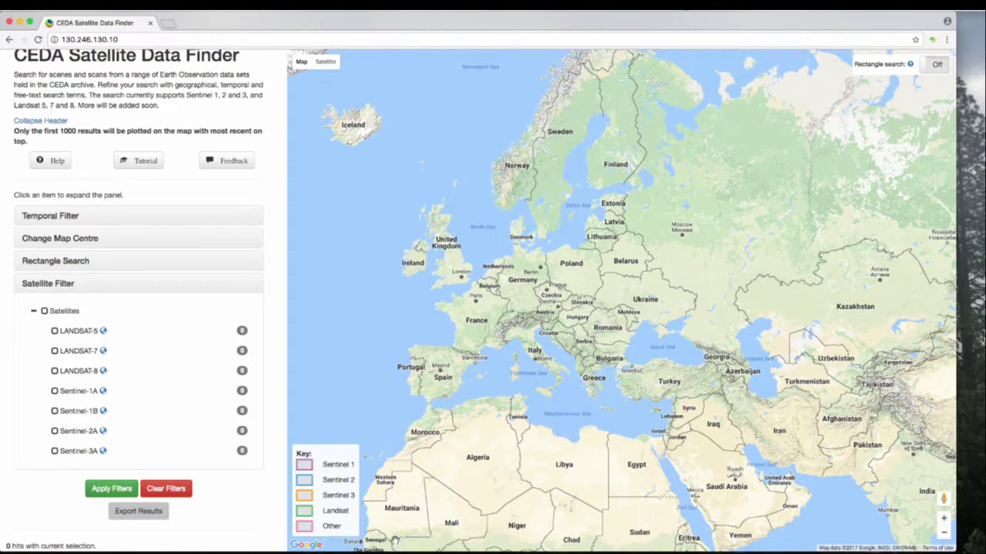
# Reset filters, untick all six satellites except Sentinel-1B, search, and bring up Export Results.
pyautogui.click(146, 493)
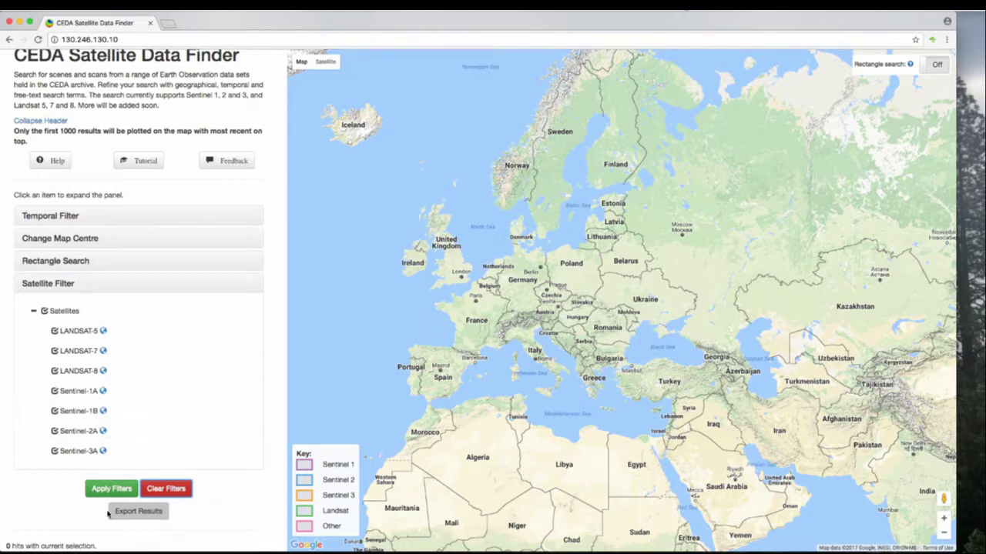
pyautogui.click(81, 431)
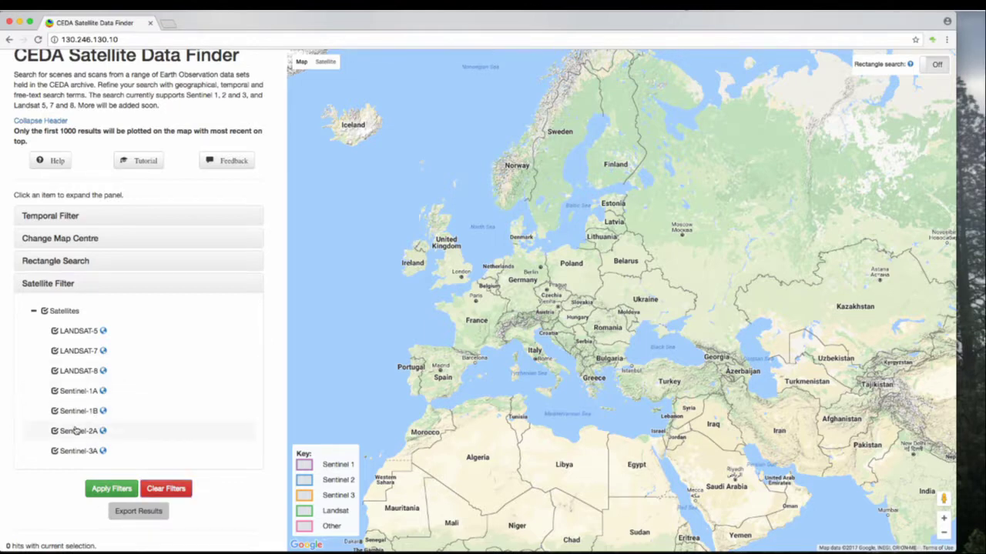
pyautogui.click(82, 451)
pyautogui.click(81, 391)
pyautogui.click(86, 370)
pyautogui.click(81, 348)
pyautogui.click(83, 330)
pyautogui.click(113, 493)
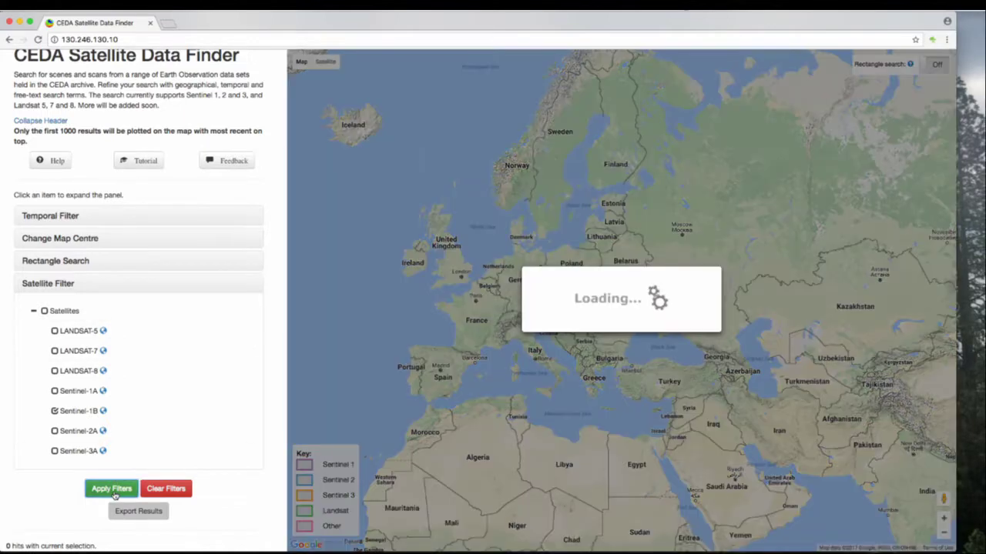
pyautogui.click(129, 512)
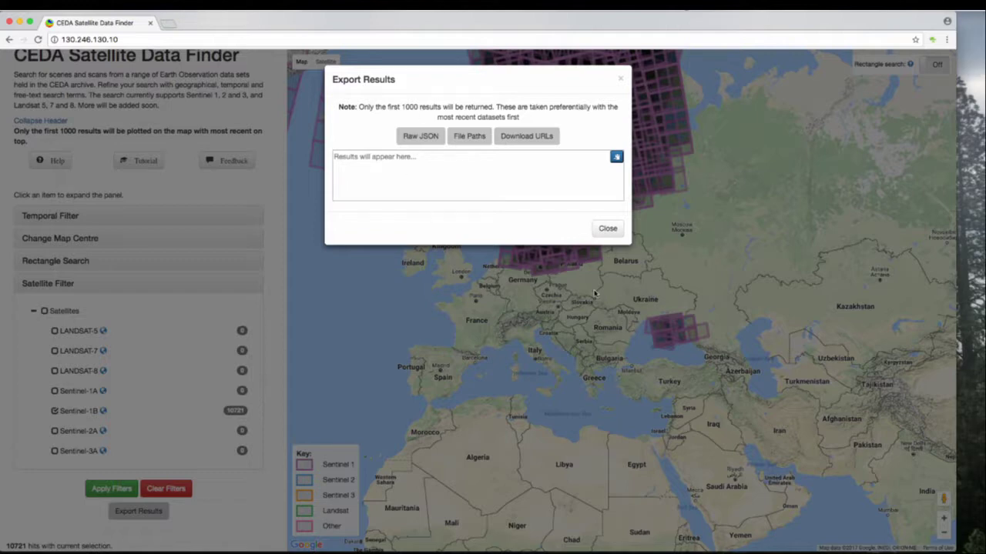
# Switch the export format from Raw JSON and File Paths to Download URLs and copy the list.
pyautogui.click(421, 136)
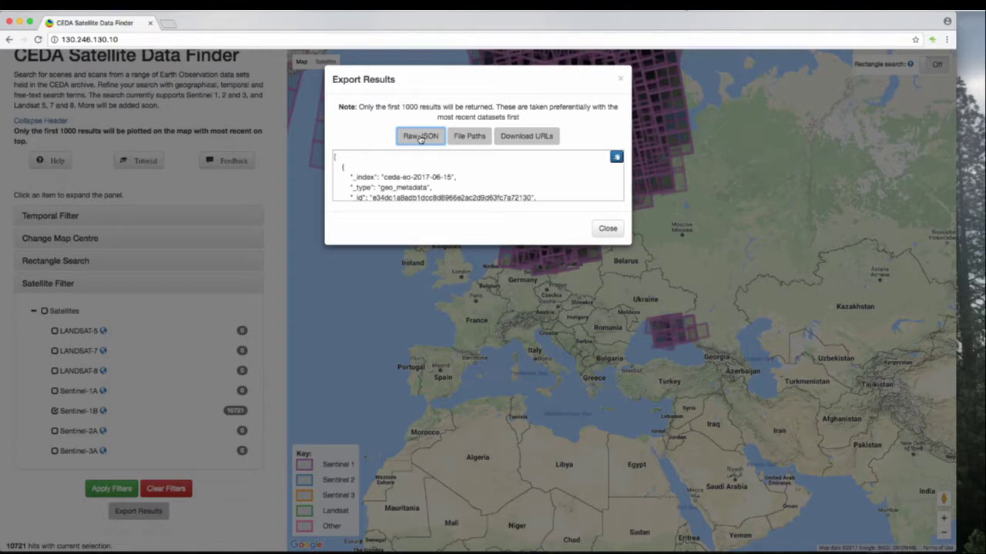
pyautogui.scroll(-5, 434, 162)
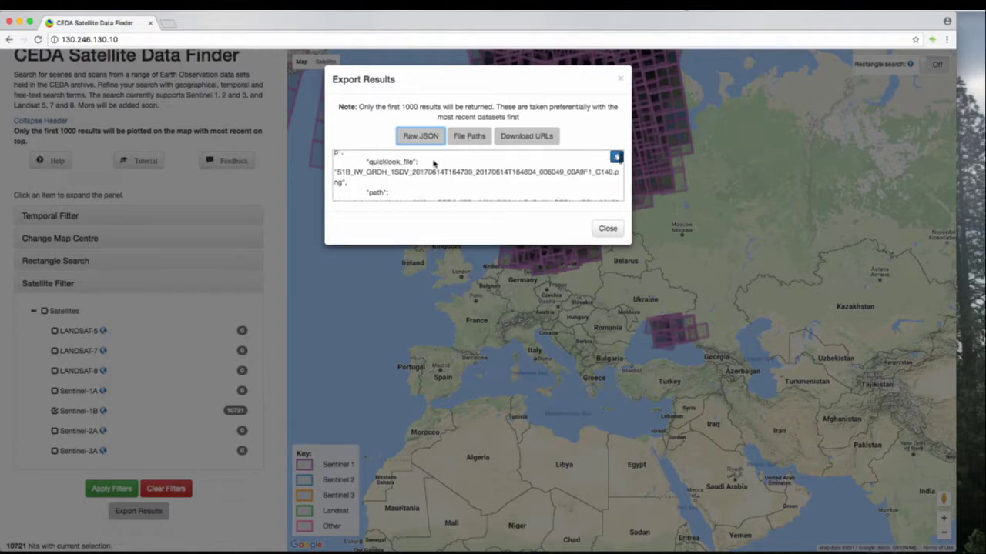
pyautogui.click(471, 137)
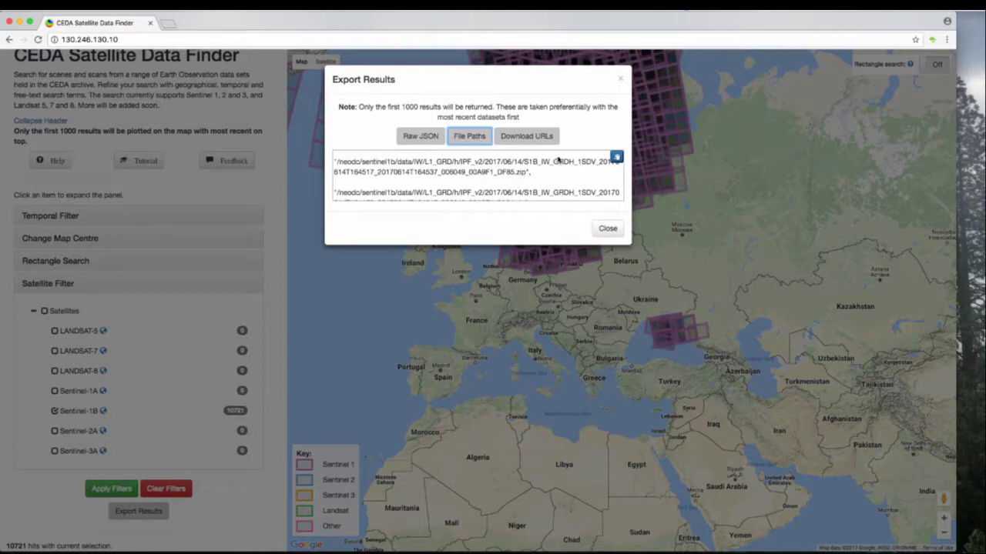
pyautogui.click(526, 136)
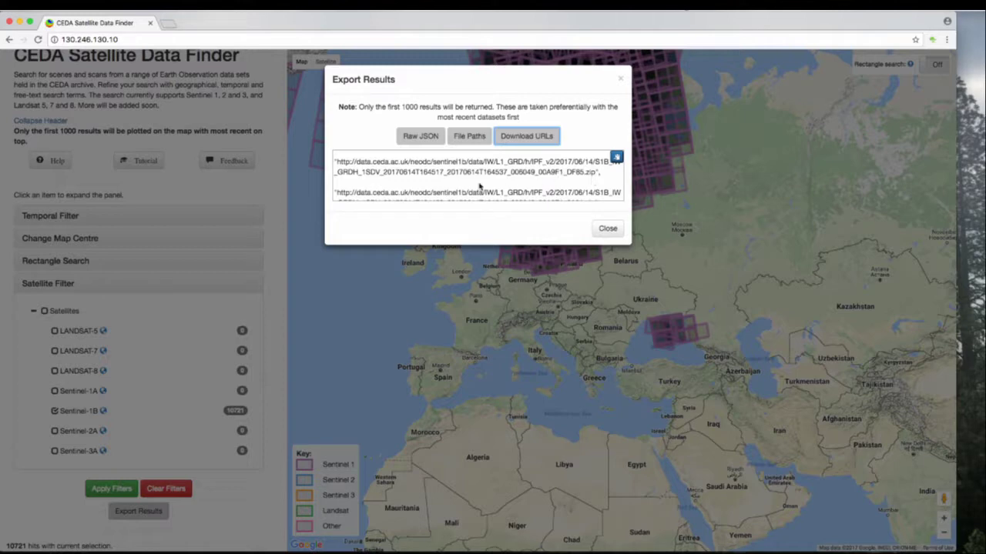
pyautogui.click(615, 158)
pyautogui.click(615, 157)
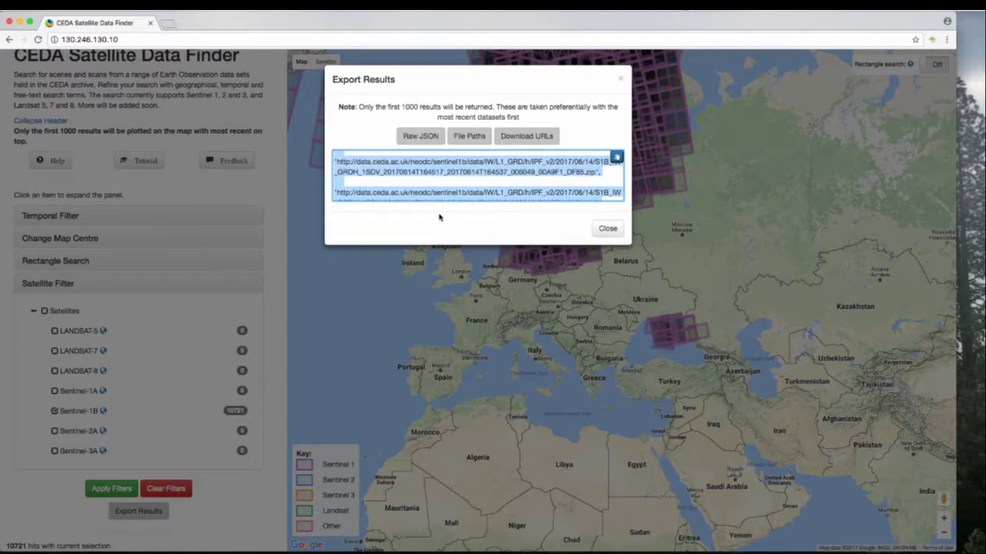
# Close the Export Results window and scroll down the sidebar.
pyautogui.click(608, 229)
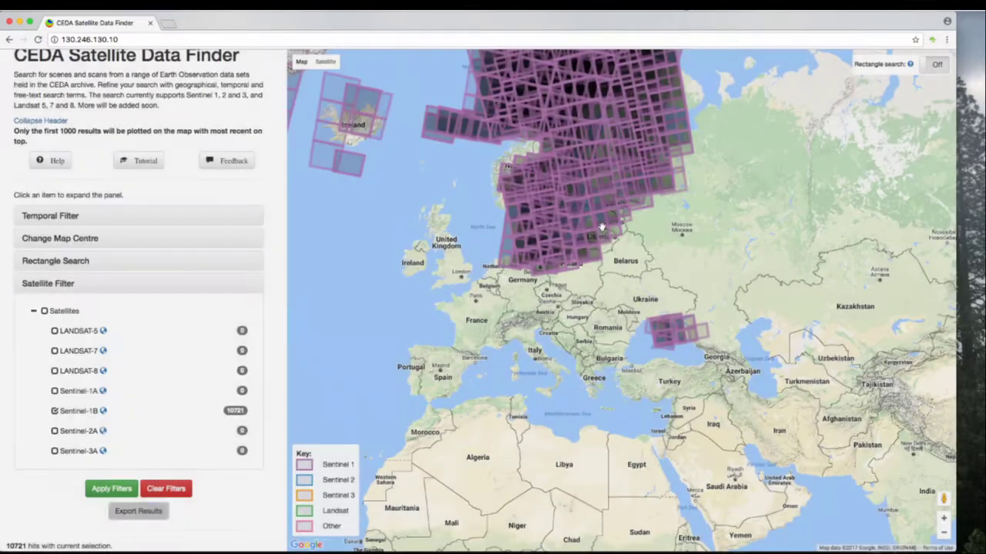
pyautogui.scroll(-2, 78, 498)
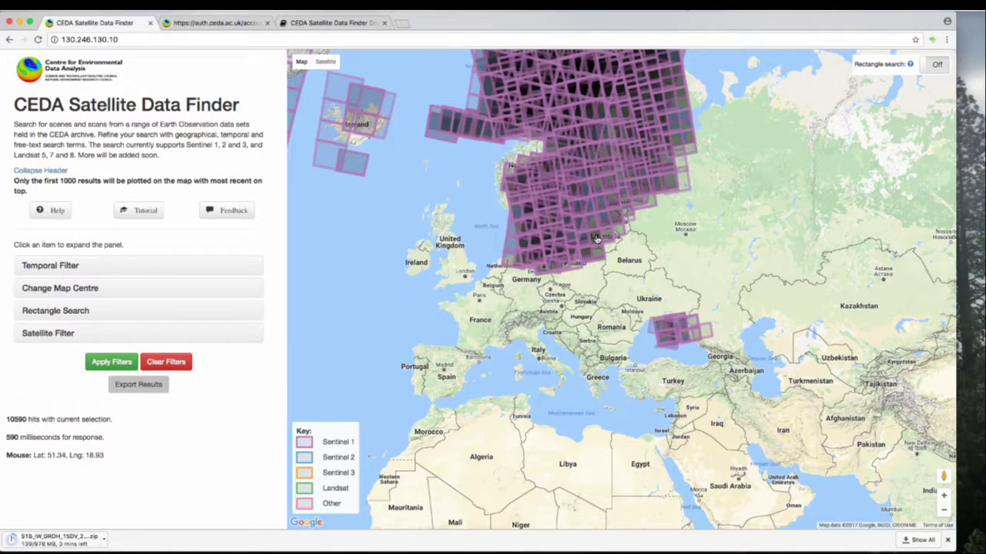
# View a 2017-06-11 Sentinel-1B scene's details and quicklook, download its zip, and return to the finder.
pyautogui.click(597, 240)
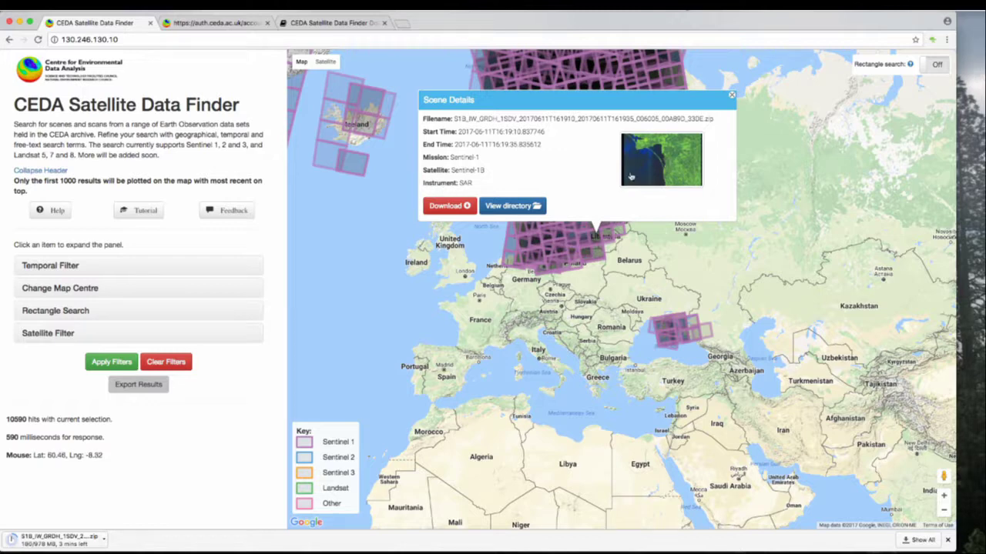
pyautogui.click(664, 167)
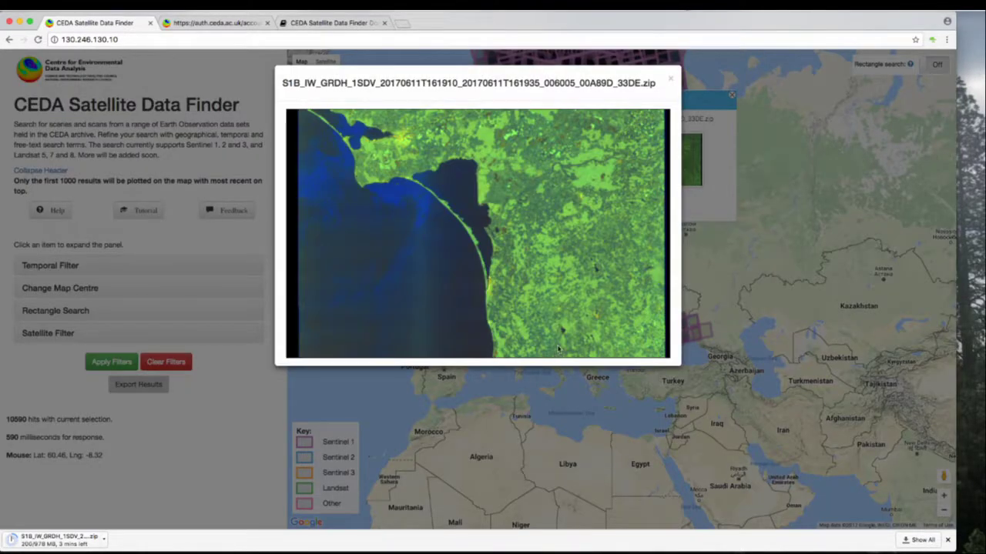
pyautogui.click(671, 81)
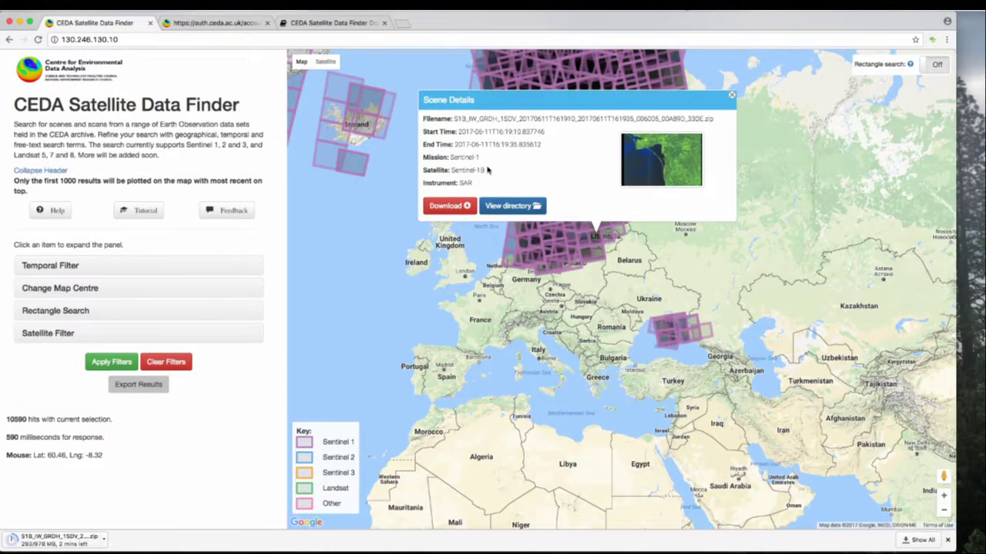
pyautogui.click(456, 207)
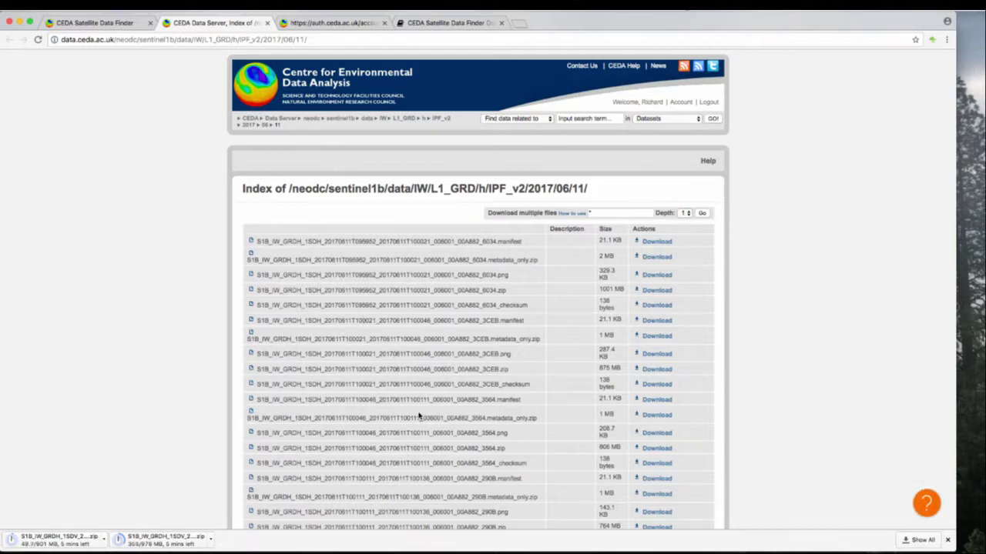
pyautogui.click(94, 23)
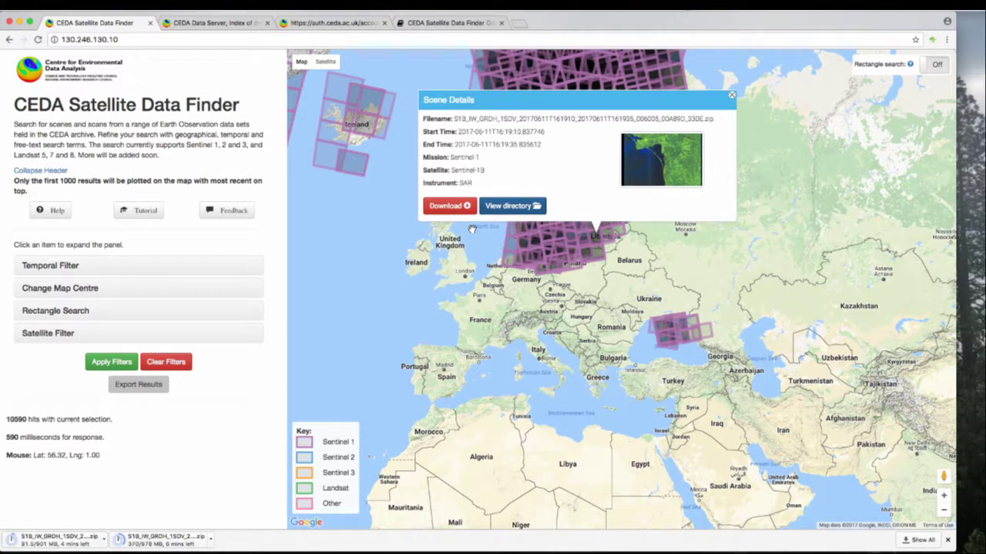